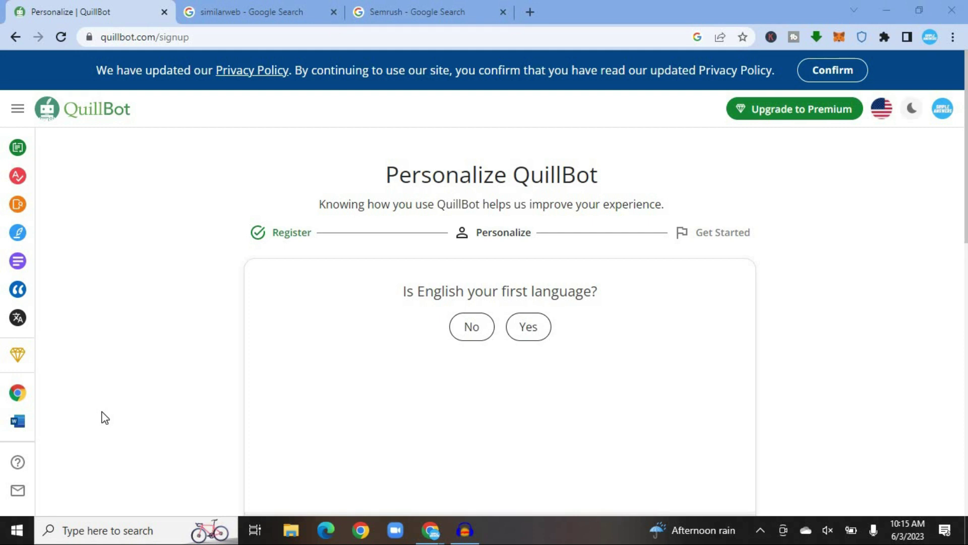
{"action": "left_click", "coordinate": [943, 111]}
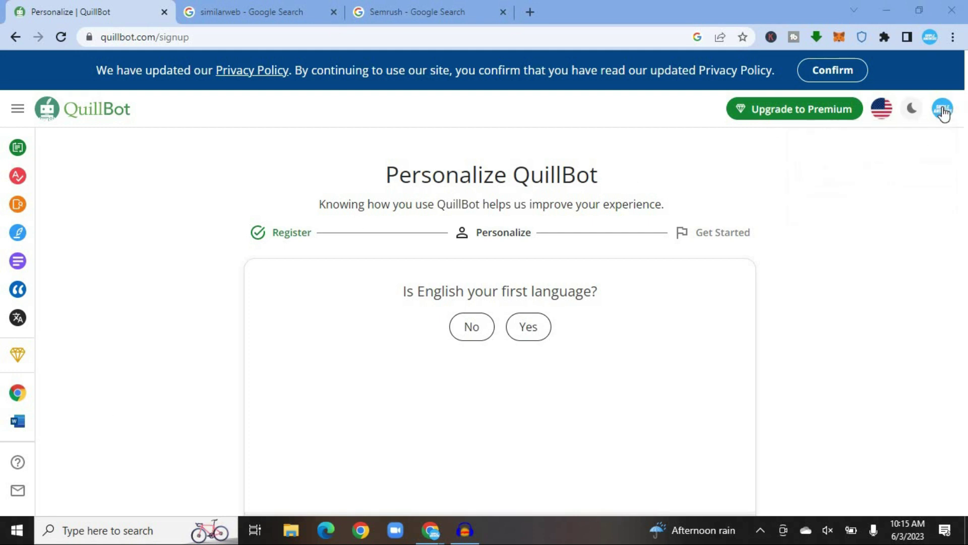
{"action": "left_click", "coordinate": [937, 270]}
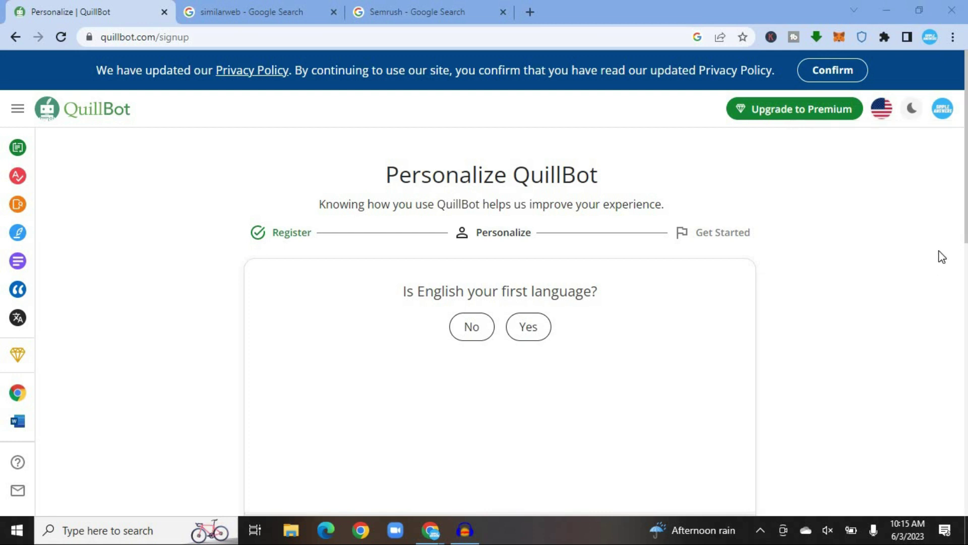
{"action": "left_click", "coordinate": [944, 118]}
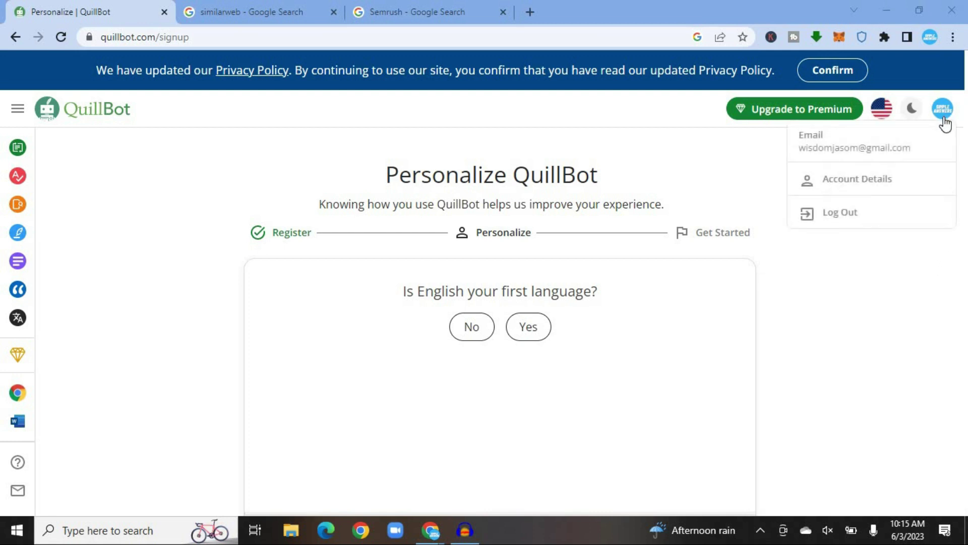
{"action": "left_click", "coordinate": [931, 230]}
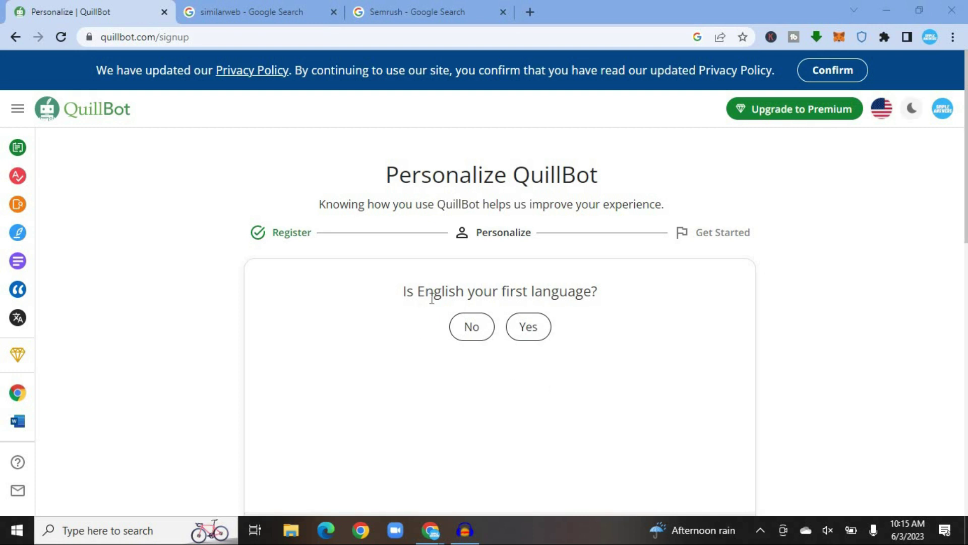
- Answer the personalization questions with Yes for English as first language, Work for writing use and Graduate for education, skipping the remaining question
{"action": "left_click", "coordinate": [529, 331]}
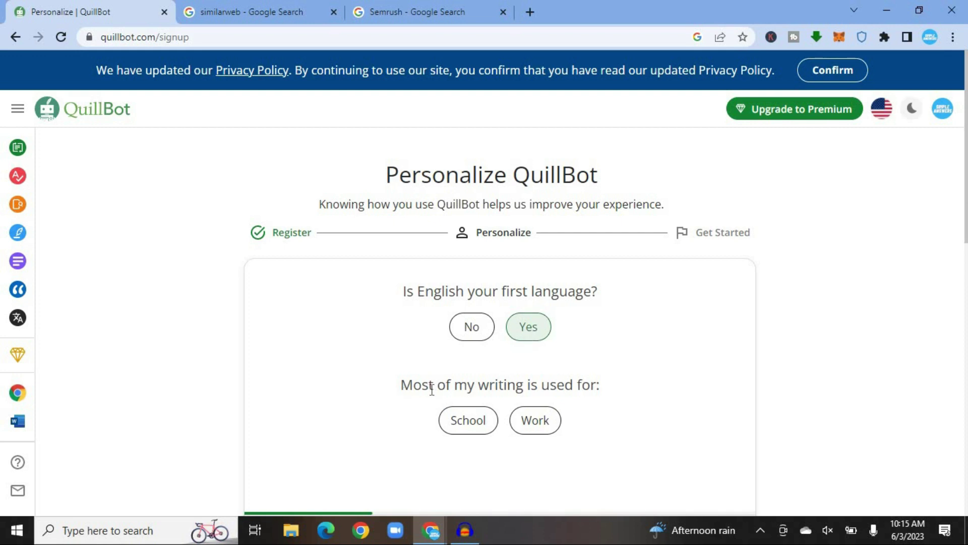
{"action": "left_click", "coordinate": [530, 428]}
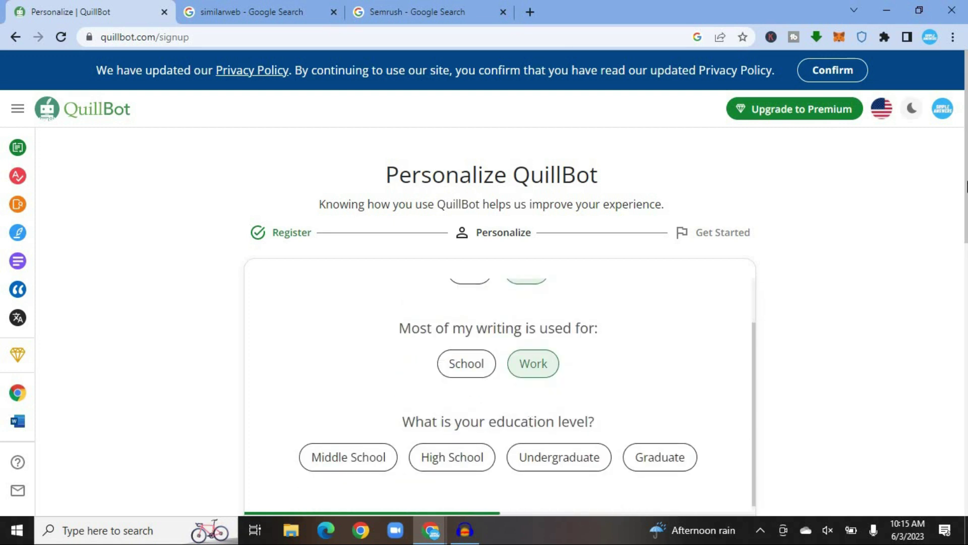
{"action": "scroll", "coordinate": [965, 186], "scroll_direction": "down", "scroll_amount": 2}
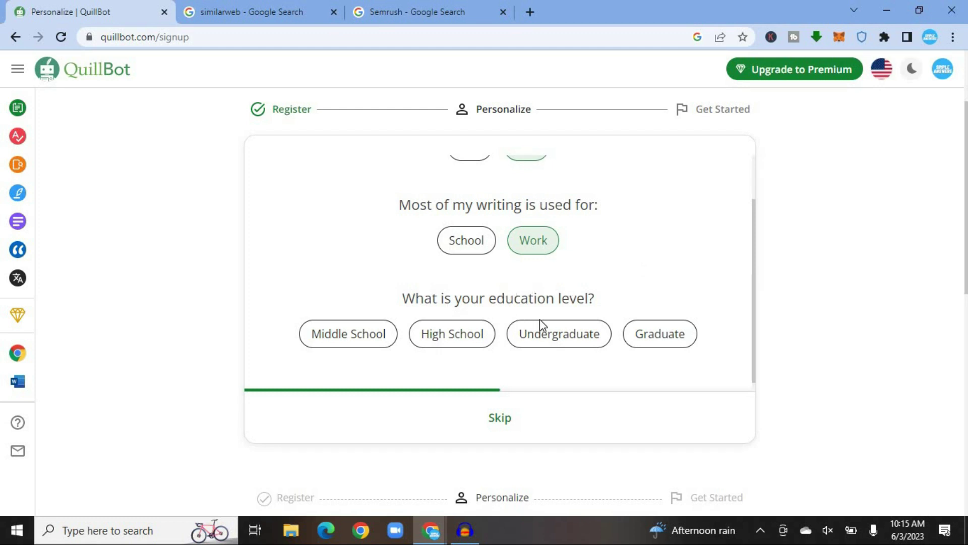
{"action": "left_click", "coordinate": [563, 333]}
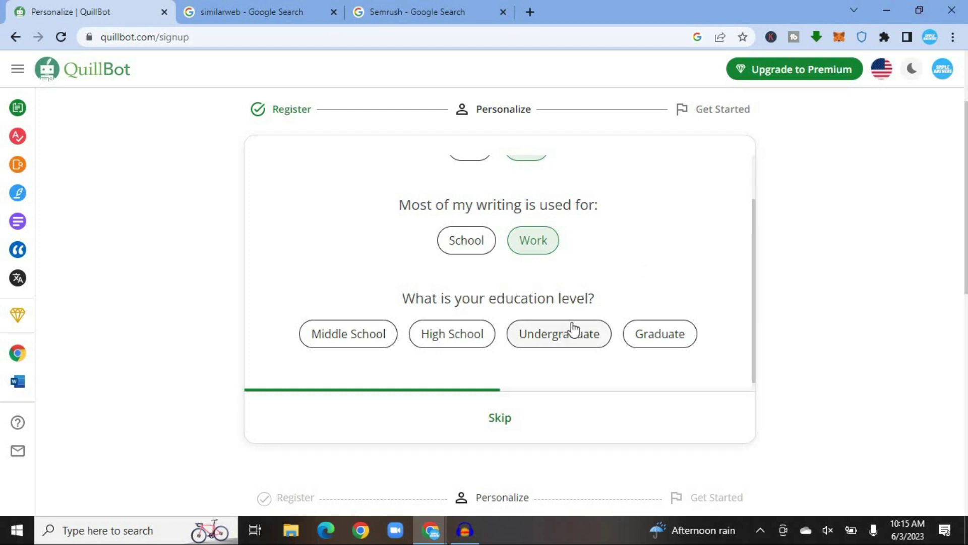
{"action": "left_click", "coordinate": [658, 334]}
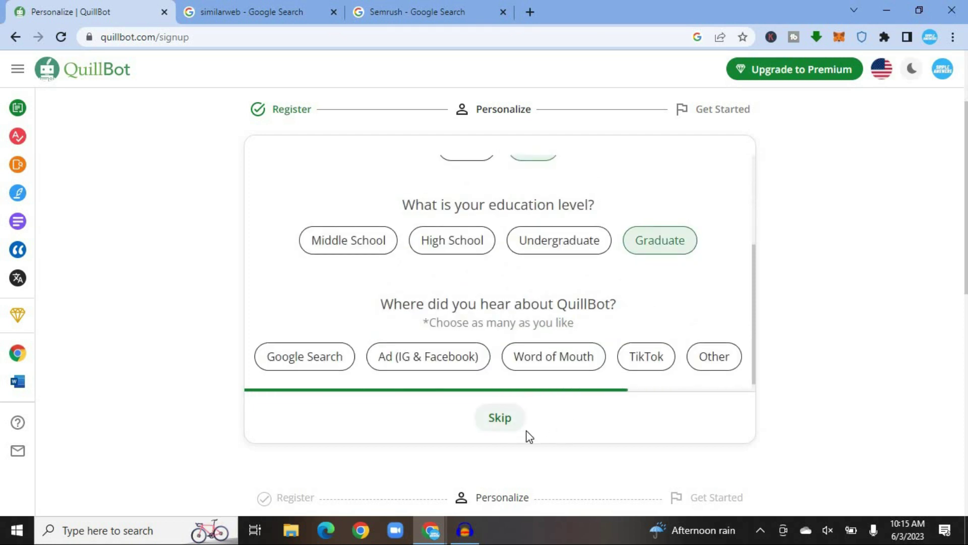
{"action": "left_click", "coordinate": [505, 418]}
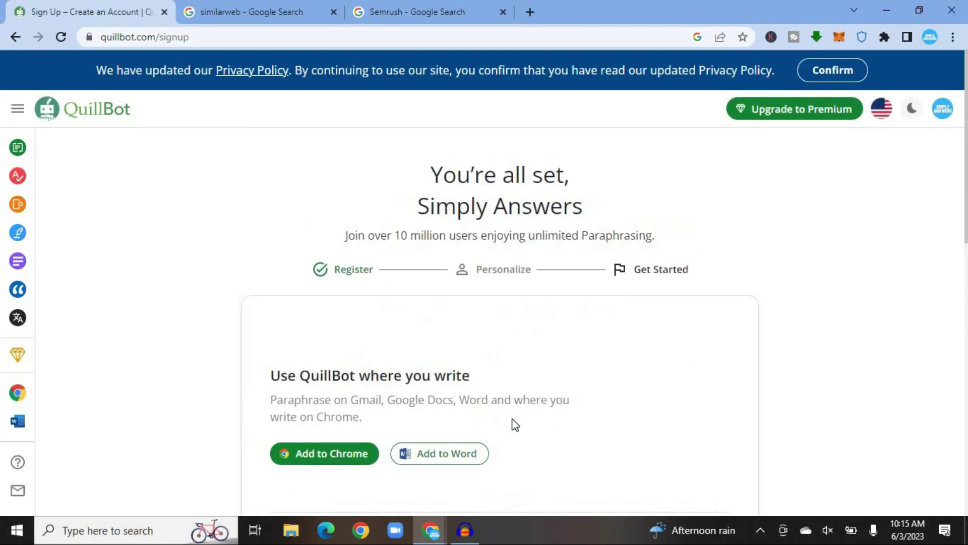
- Open the Paraphraser tool and look through the full list of available languages, keeping English selected
{"action": "left_click_drag", "start_coordinate": [967, 177], "coordinate": [966, 239]}
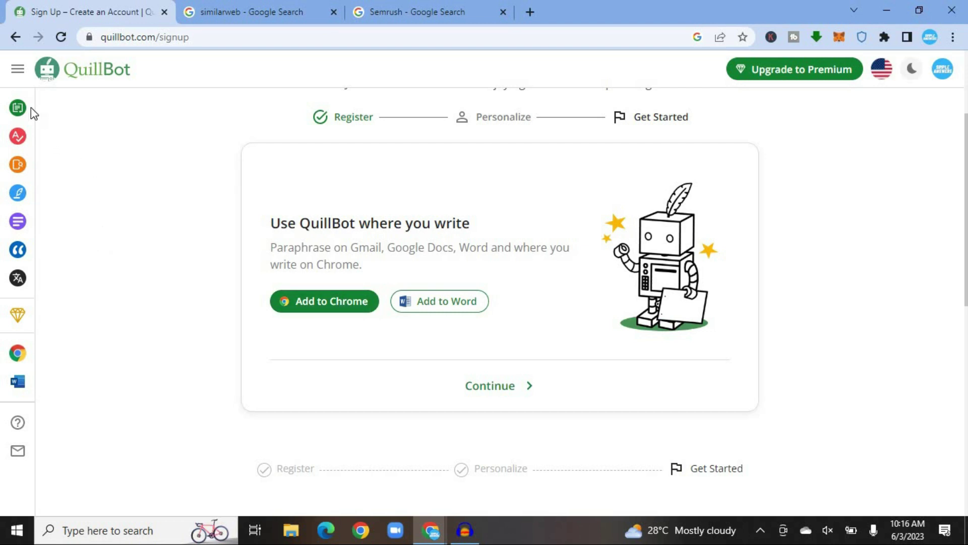
{"action": "mouse_move", "coordinate": [18, 112]}
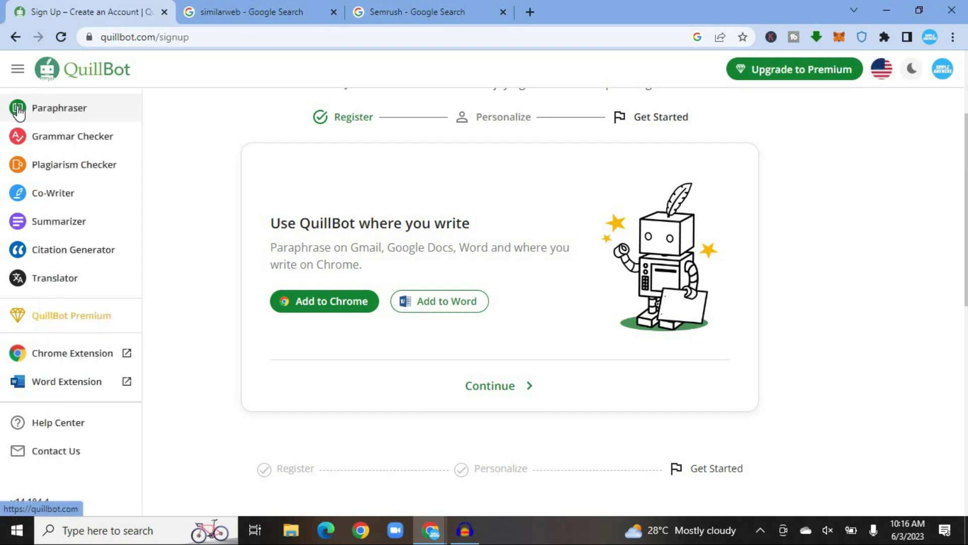
{"action": "left_click", "coordinate": [75, 113]}
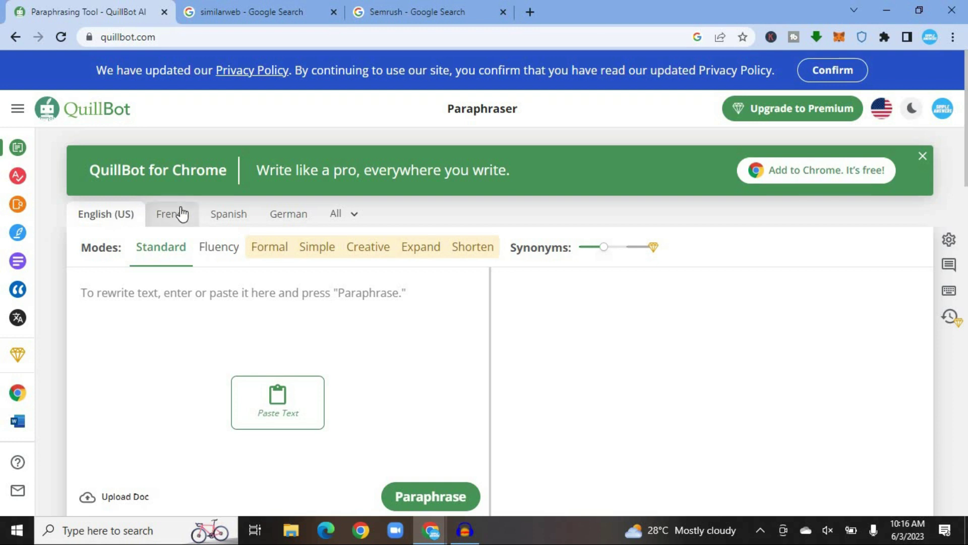
{"action": "left_click", "coordinate": [355, 213]}
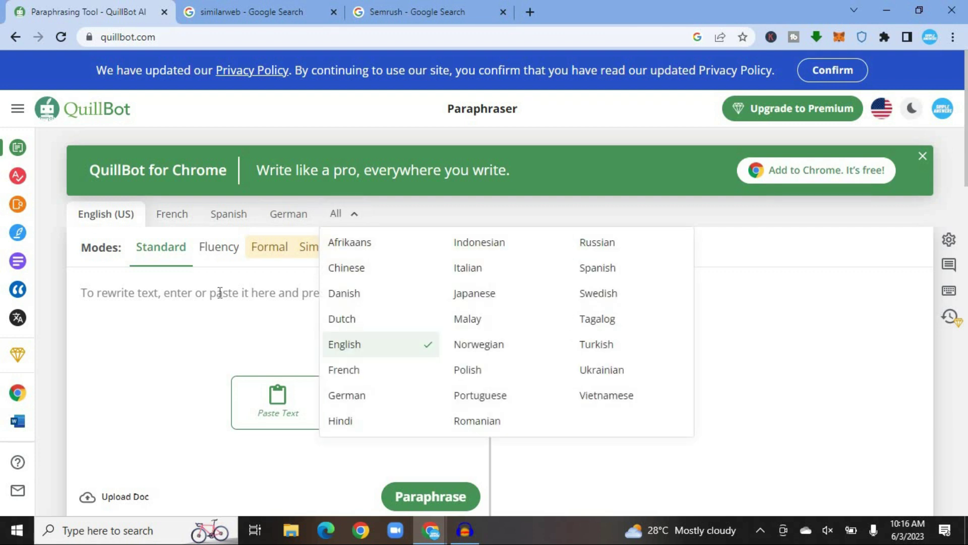
{"action": "left_click", "coordinate": [164, 322]}
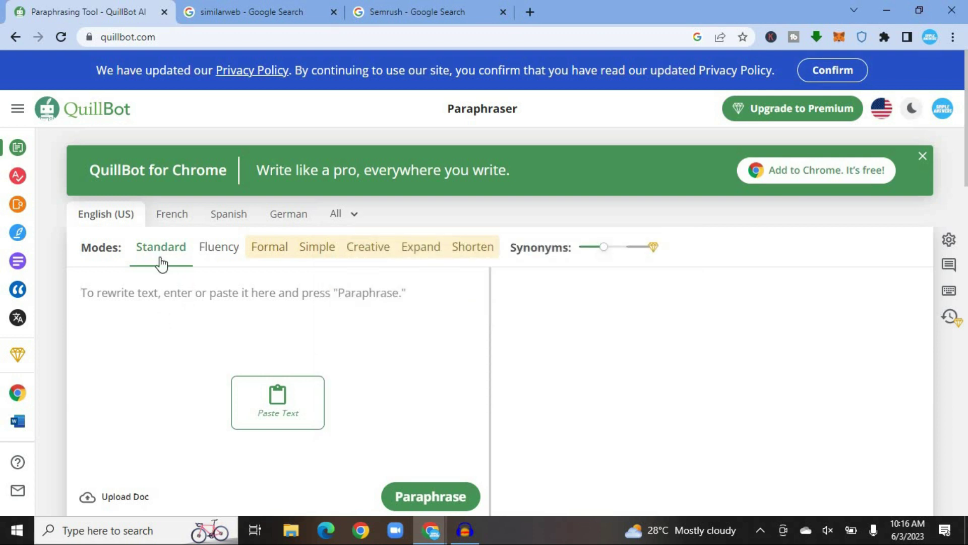
- Paraphrase the text "good morning" using the Fluency mode
{"action": "left_click", "coordinate": [217, 251]}
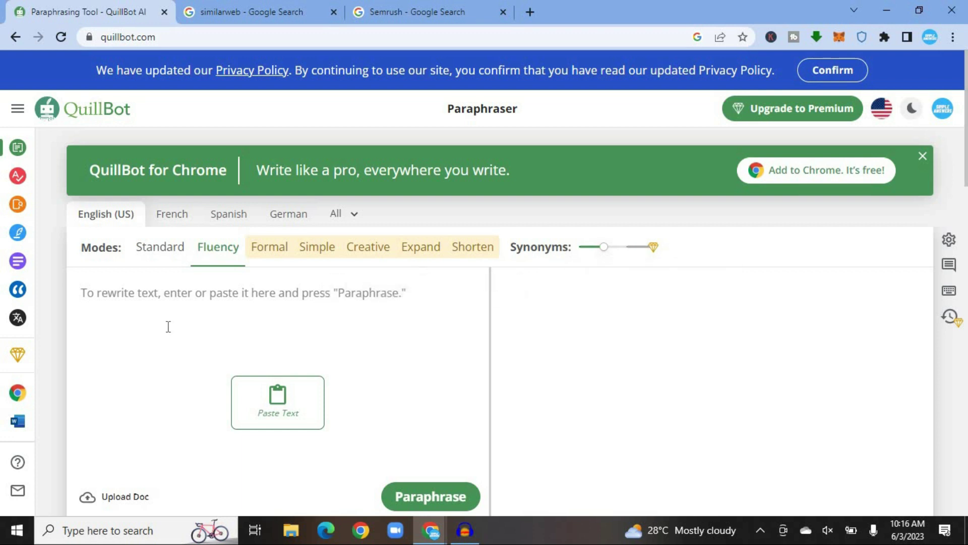
{"action": "left_click", "coordinate": [121, 295]}
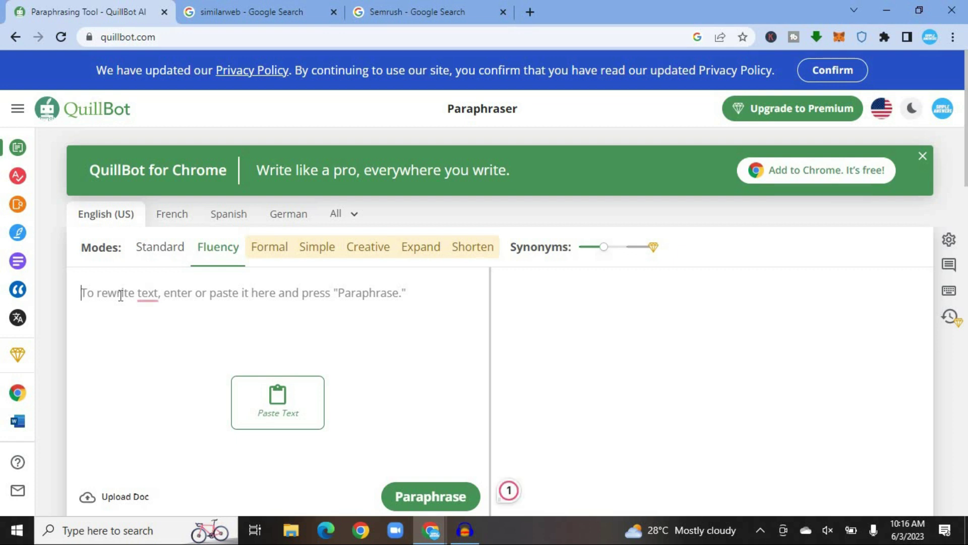
{"action": "type", "text": "go"}
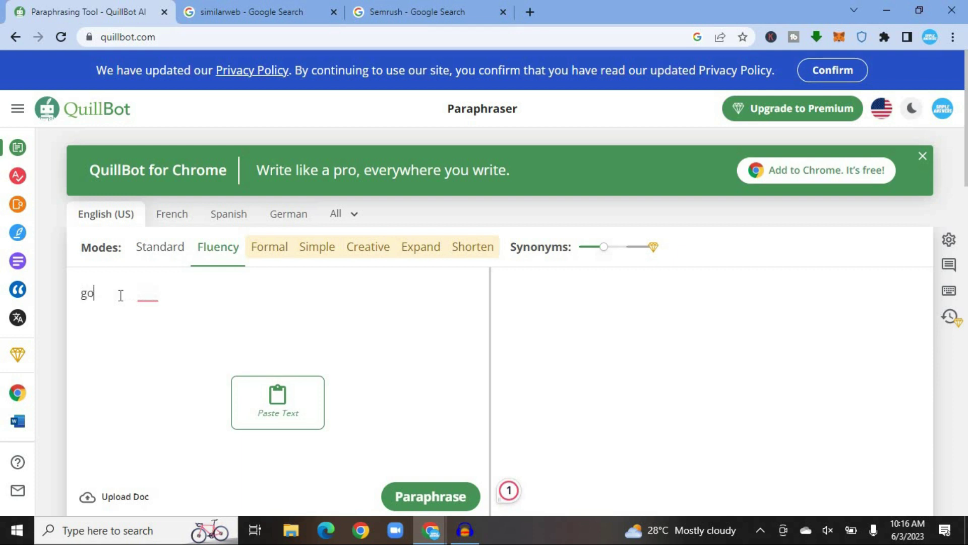
{"action": "type", "text": "od morning"}
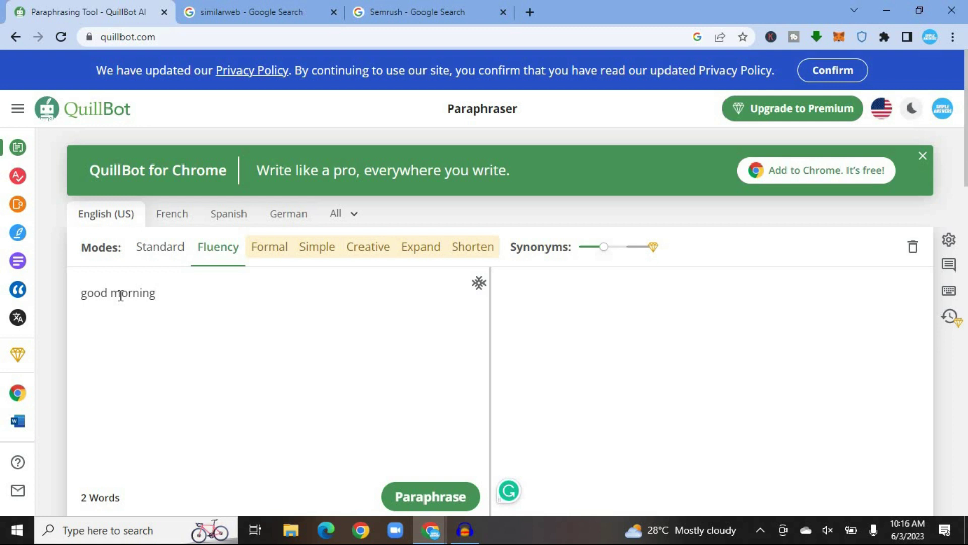
{"action": "left_click", "coordinate": [433, 494]}
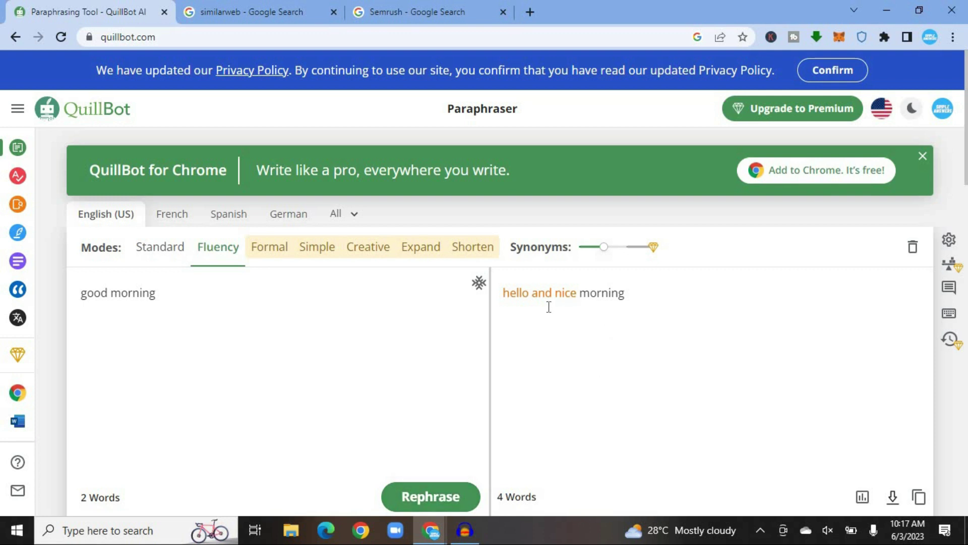
- Replace "morning" with the synonym "day" in the paraphrased result, and switch the paraphrasing mode to Standard
{"action": "left_click", "coordinate": [599, 298]}
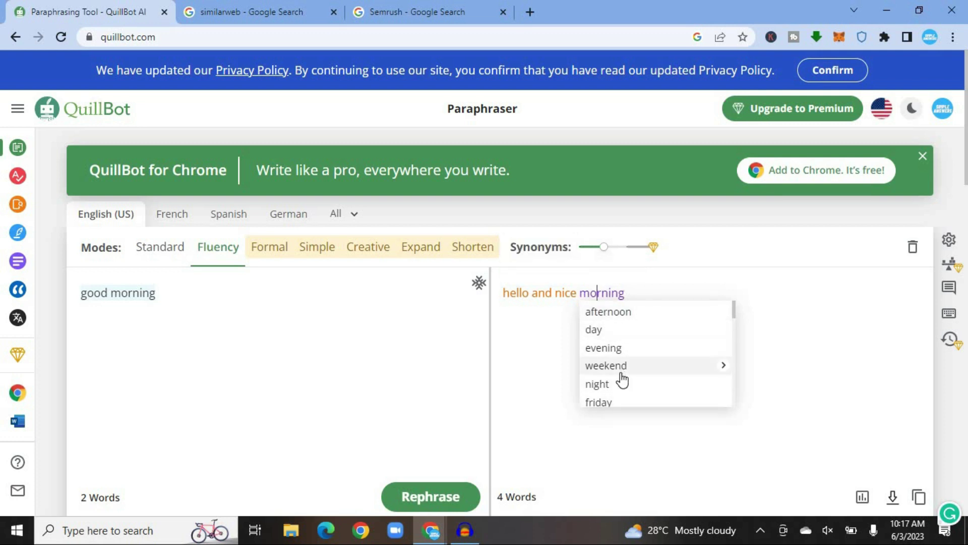
{"action": "left_click", "coordinate": [595, 329]}
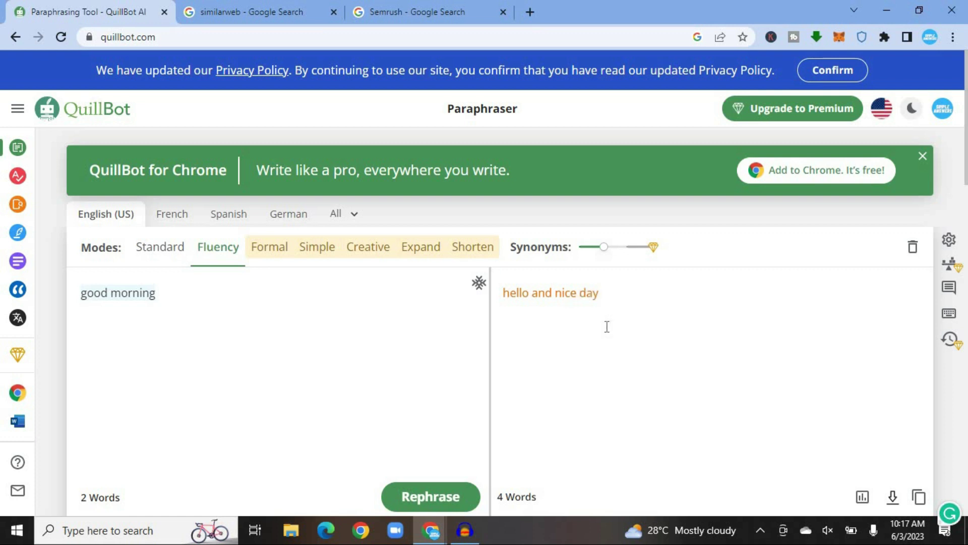
{"action": "left_click_drag", "start_coordinate": [967, 137], "coordinate": [967, 161]}
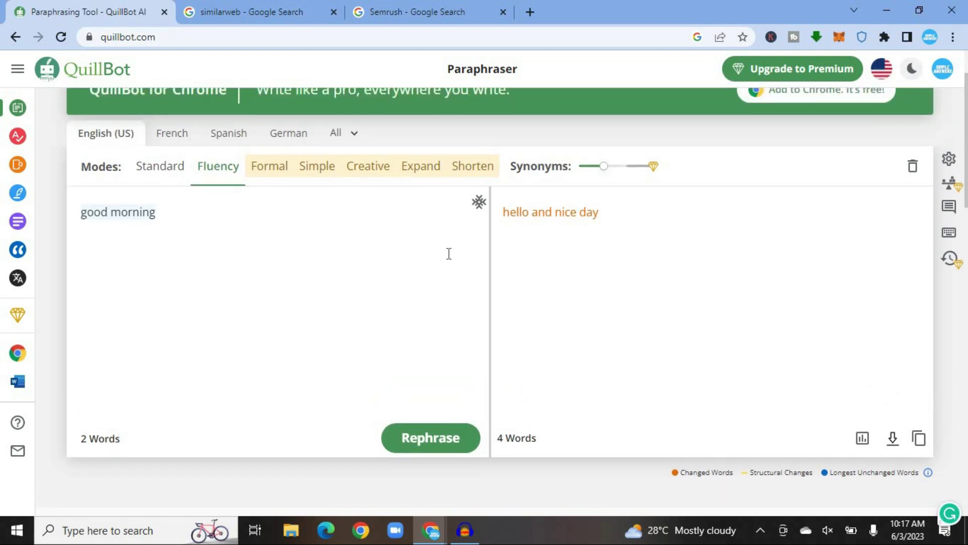
{"action": "left_click", "coordinate": [150, 169]}
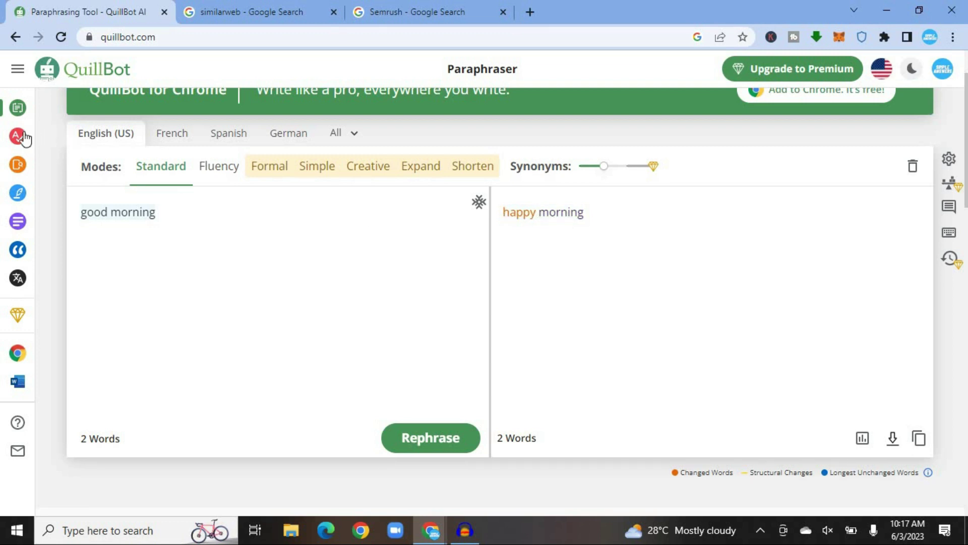
- Open the Grammar Checker and enter the text "how are you doing"
{"action": "mouse_move", "coordinate": [17, 136]}
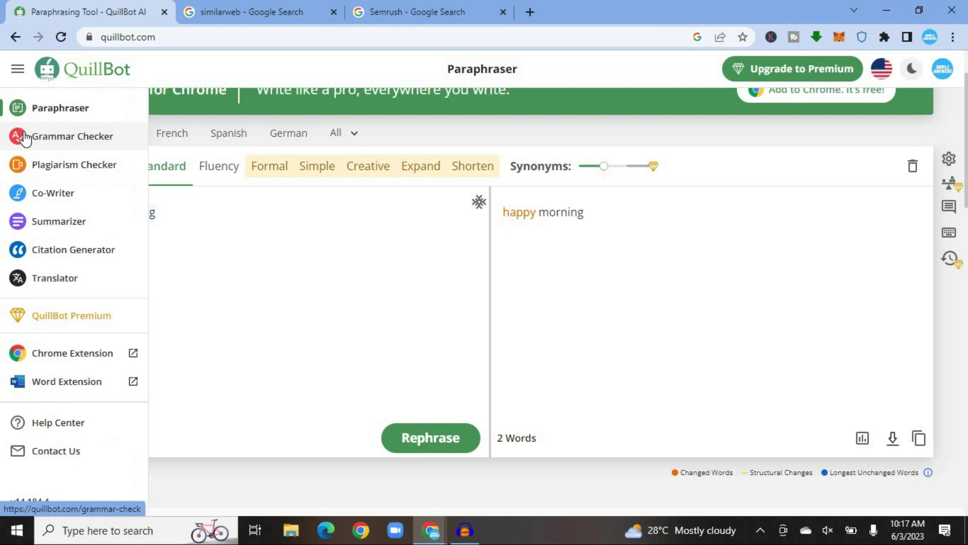
{"action": "left_click", "coordinate": [94, 143]}
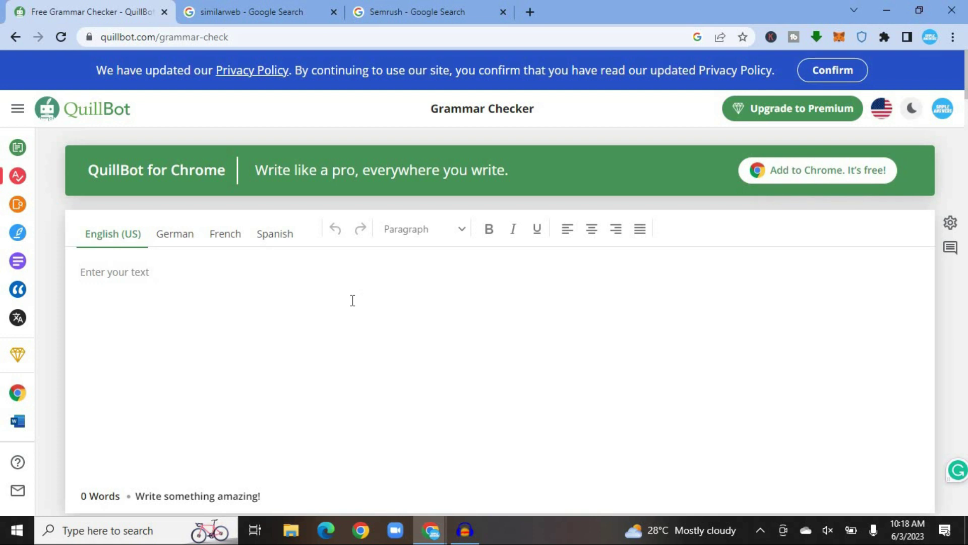
{"action": "left_click", "coordinate": [110, 274]}
{"action": "type", "text": "h"}
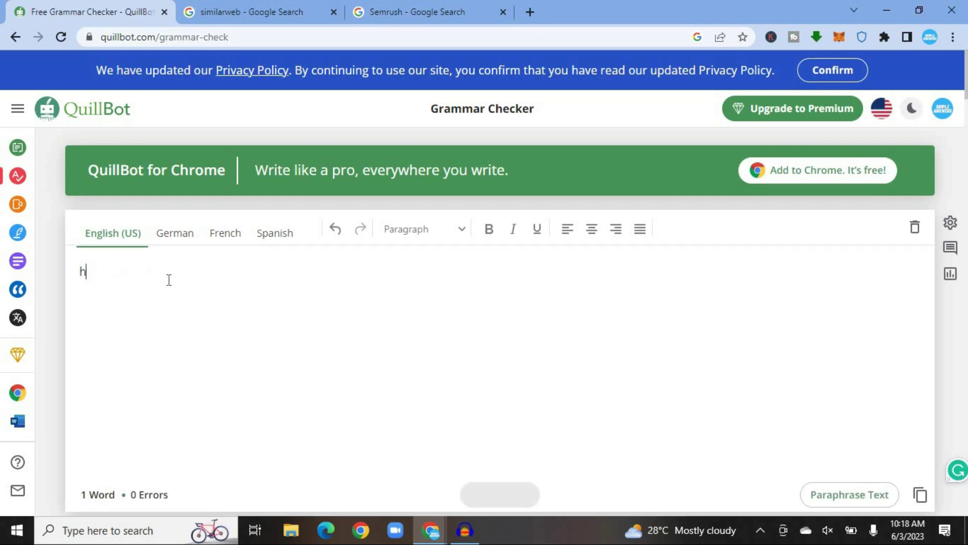
{"action": "type", "text": "ow are u"}
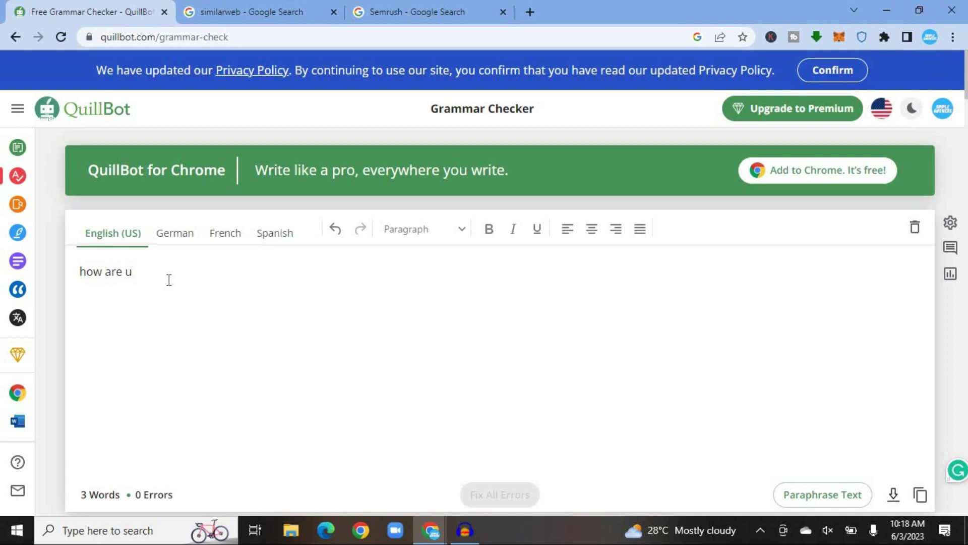
{"action": "key", "text": "BackSpace"}
{"action": "type", "text": "you doing"}
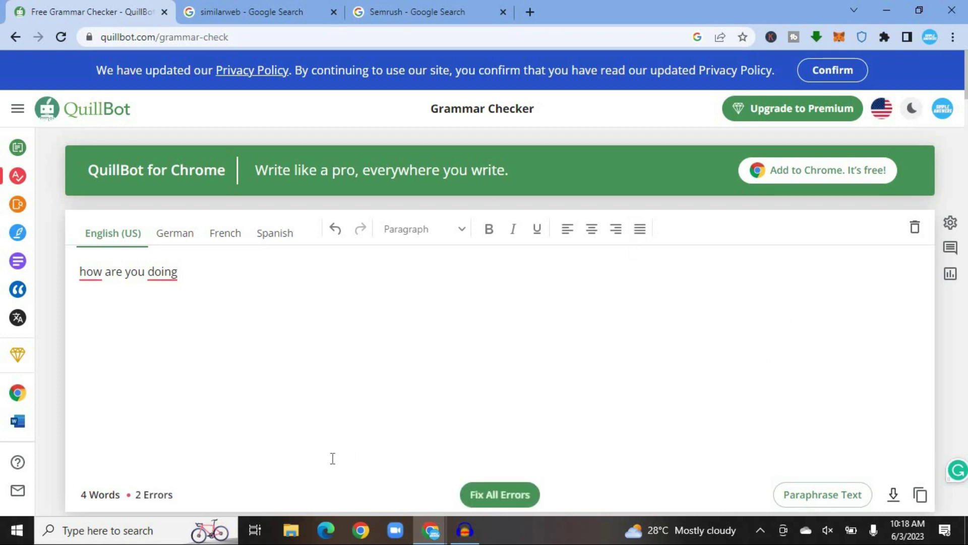
- Review the suggestions for the underlined words "how" and "doing", and fix all errors in the text at once
{"action": "left_click", "coordinate": [88, 272]}
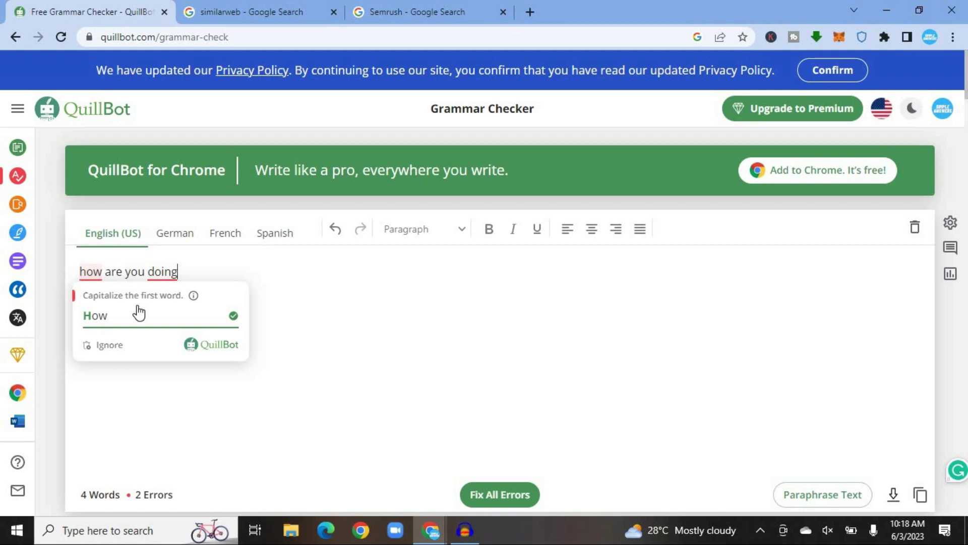
{"action": "left_click", "coordinate": [166, 269]}
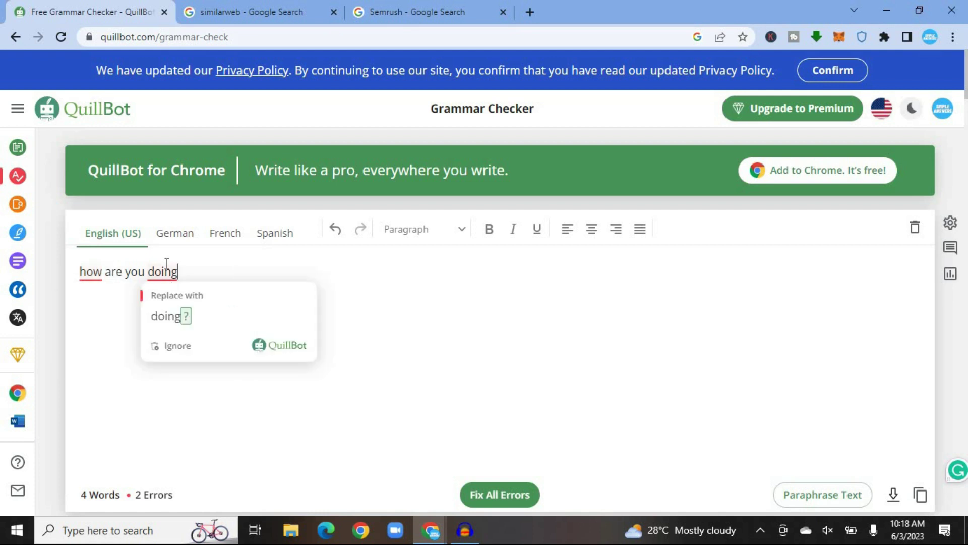
{"action": "left_click", "coordinate": [510, 496]}
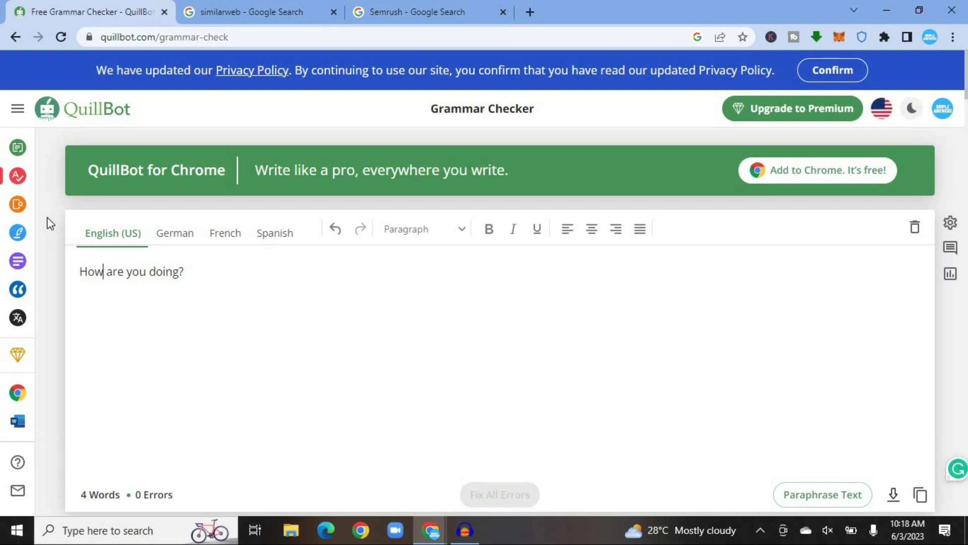
- Open the Plagiarism Checker page and look through its feature descriptions
{"action": "mouse_move", "coordinate": [21, 211]}
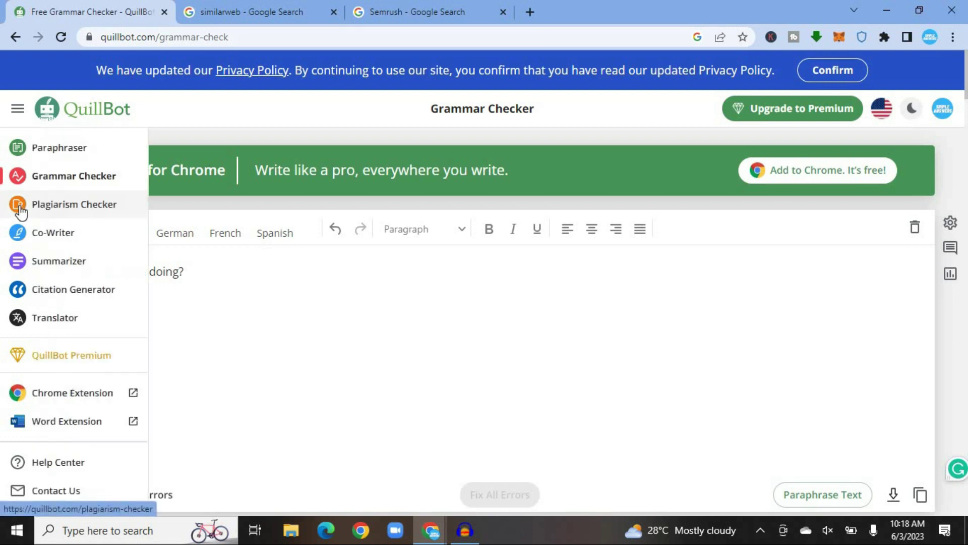
{"action": "left_click", "coordinate": [71, 211]}
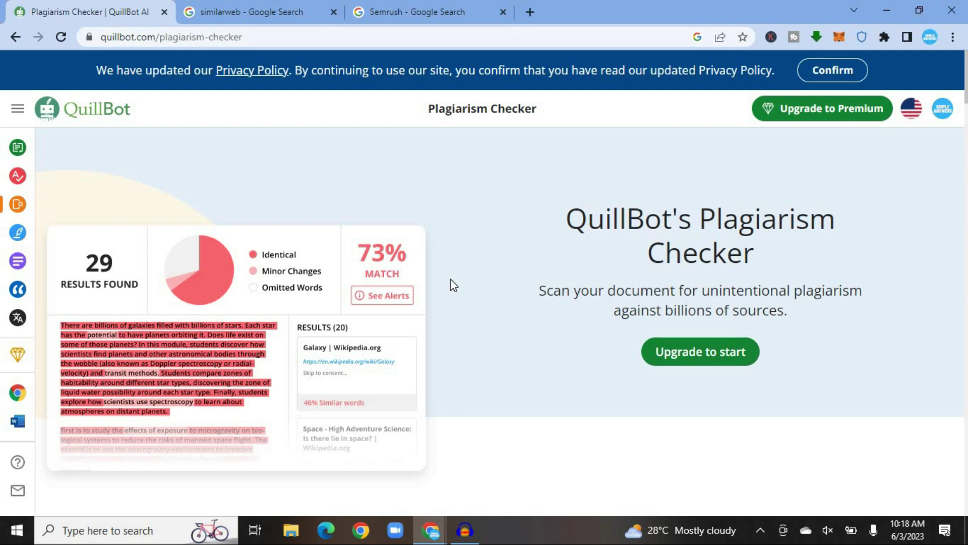
{"action": "left_click_drag", "start_coordinate": [967, 80], "coordinate": [966, 143]}
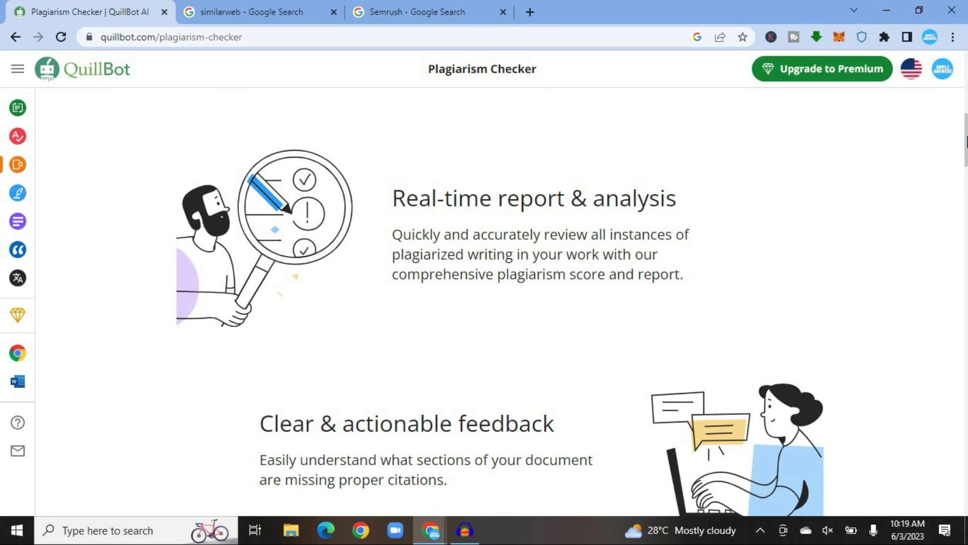
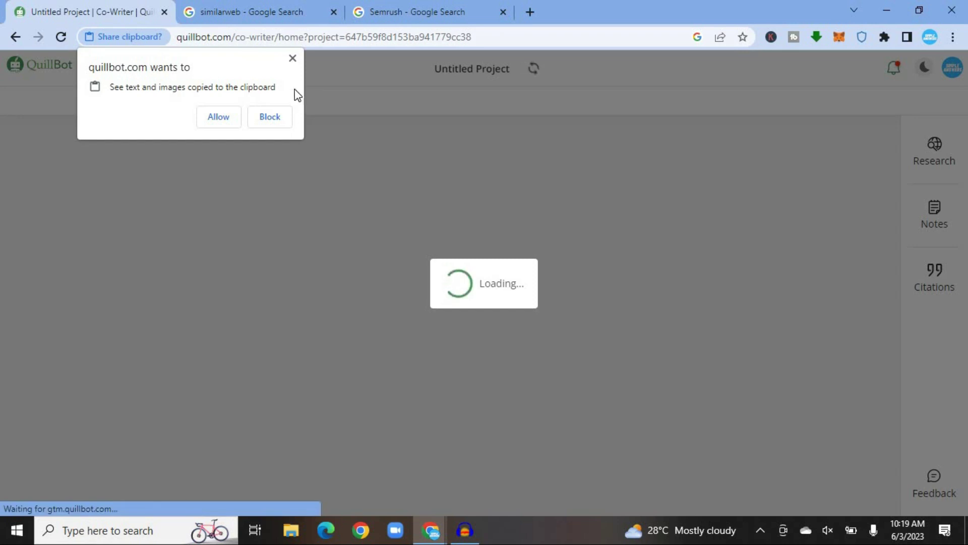
- Allow clipboard access for the site and write "hello how are you doing" in the blank Co-Writer project
{"action": "left_click", "coordinate": [224, 112]}
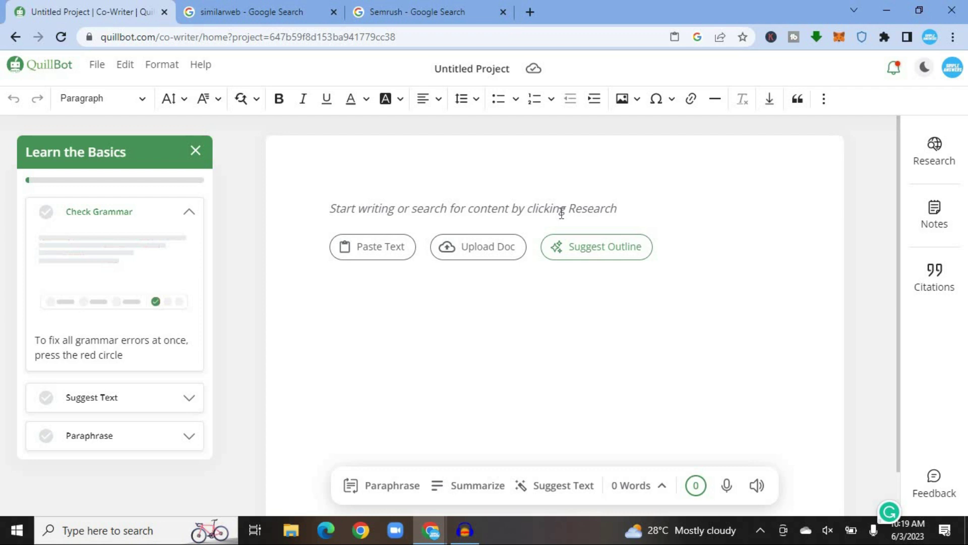
{"action": "type", "text": "he"}
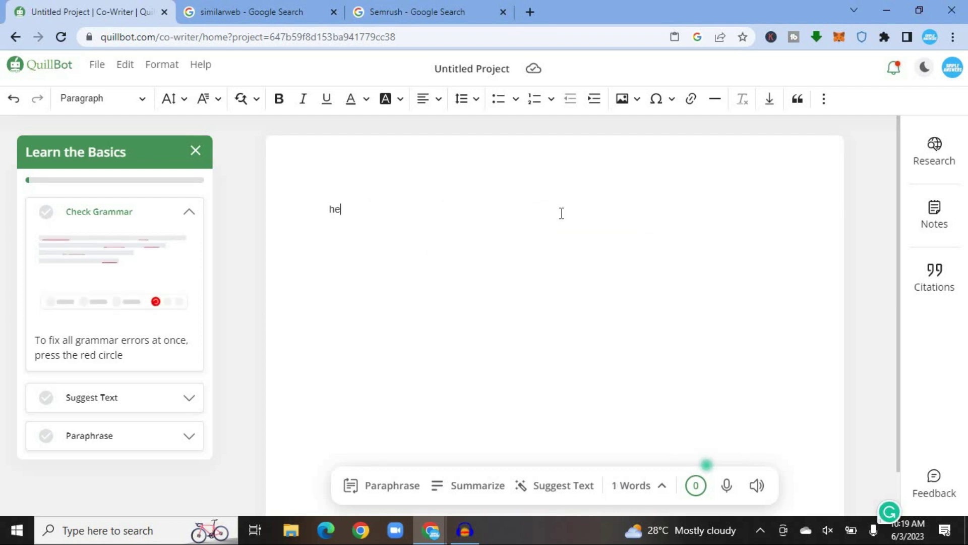
{"action": "type", "text": "llo how are you"}
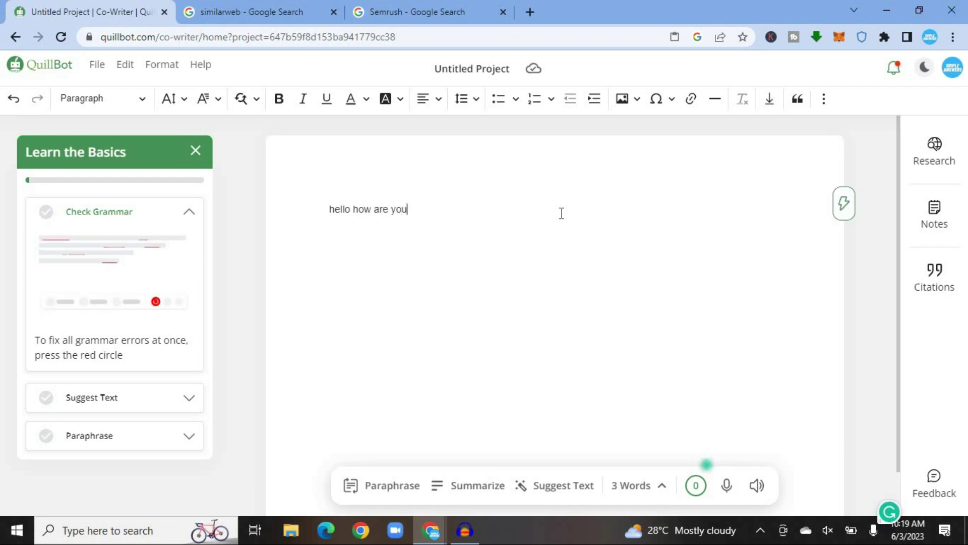
{"action": "type", "text": " doing"}
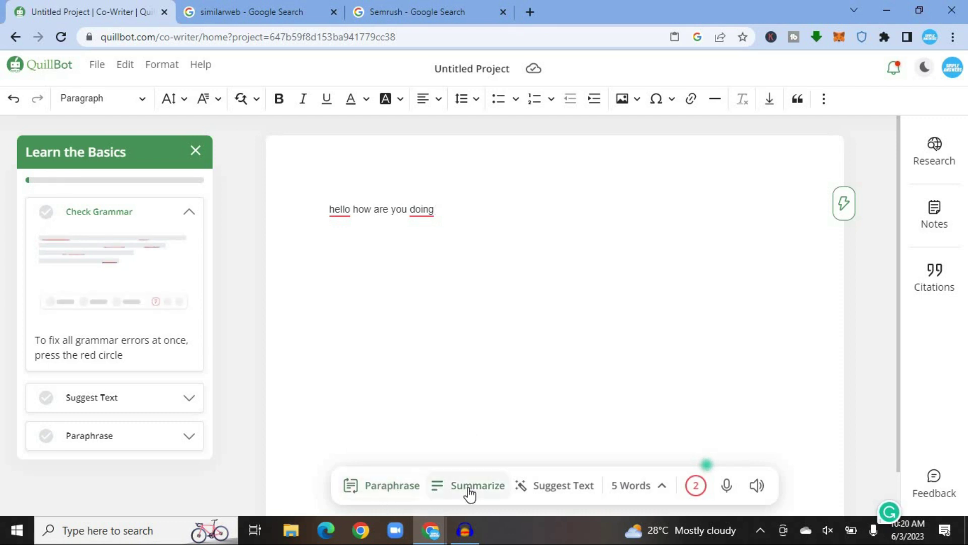
- Generate text suggestions for the sentence and insert the one ending in "interesting that you've been up to lately?"
{"action": "left_click", "coordinate": [550, 487]}
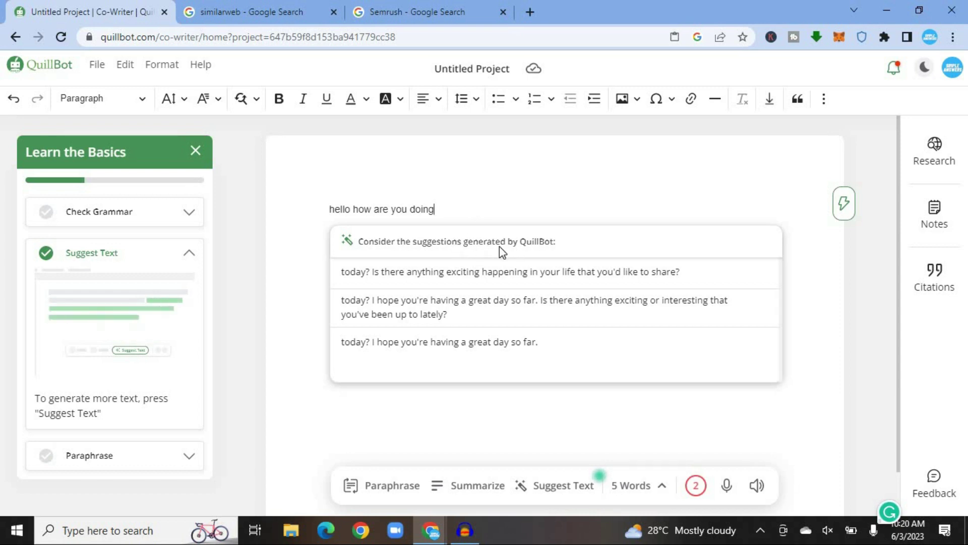
{"action": "left_click", "coordinate": [396, 310]}
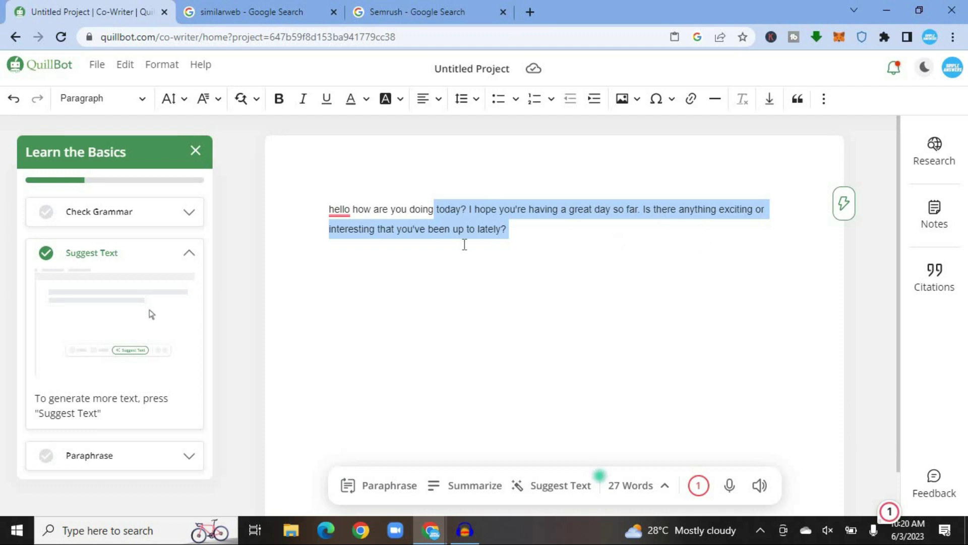
{"action": "left_click", "coordinate": [527, 236]}
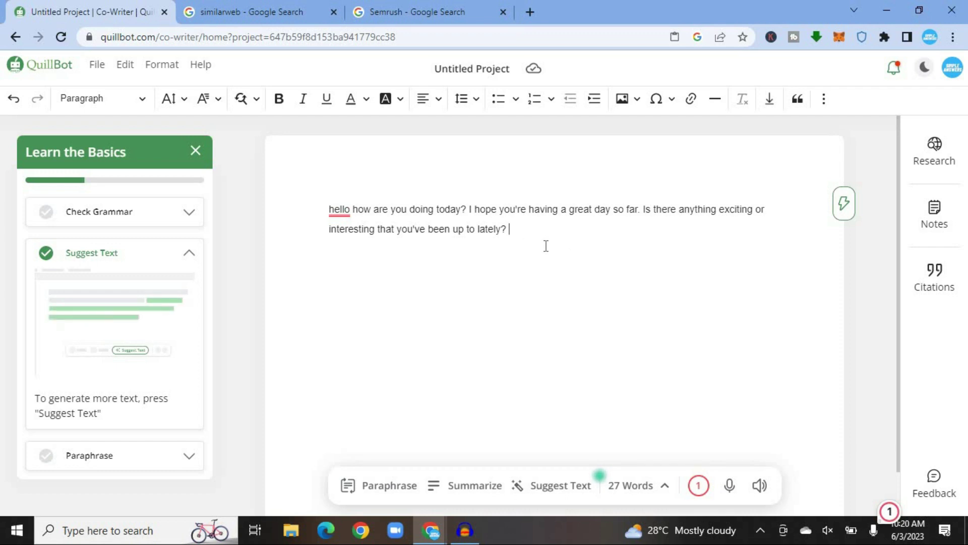
{"action": "left_click", "coordinate": [554, 487]}
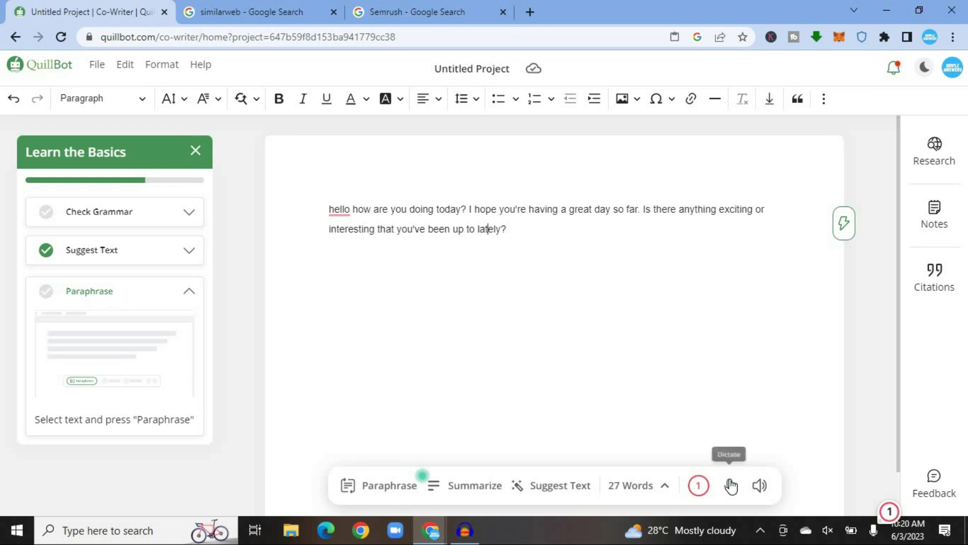
{"action": "left_click", "coordinate": [488, 229]}
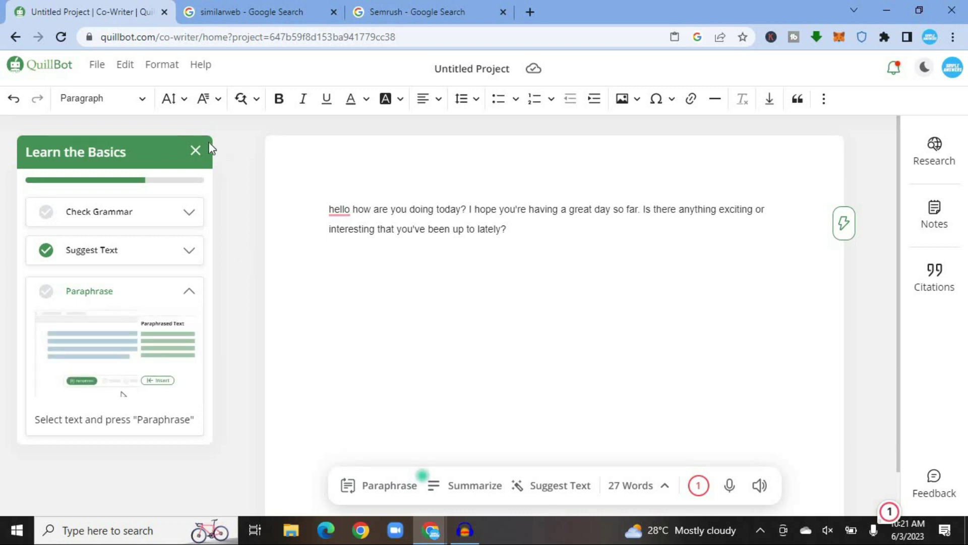
- Close the Co-Writer project, and open the Summarizer to try its summary length setting
{"action": "left_click", "coordinate": [98, 67]}
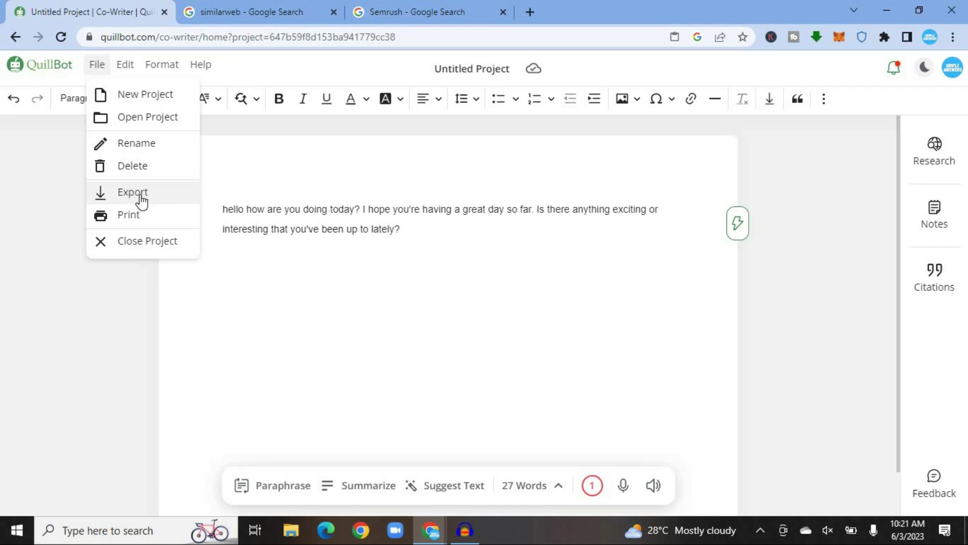
{"action": "left_click", "coordinate": [157, 248]}
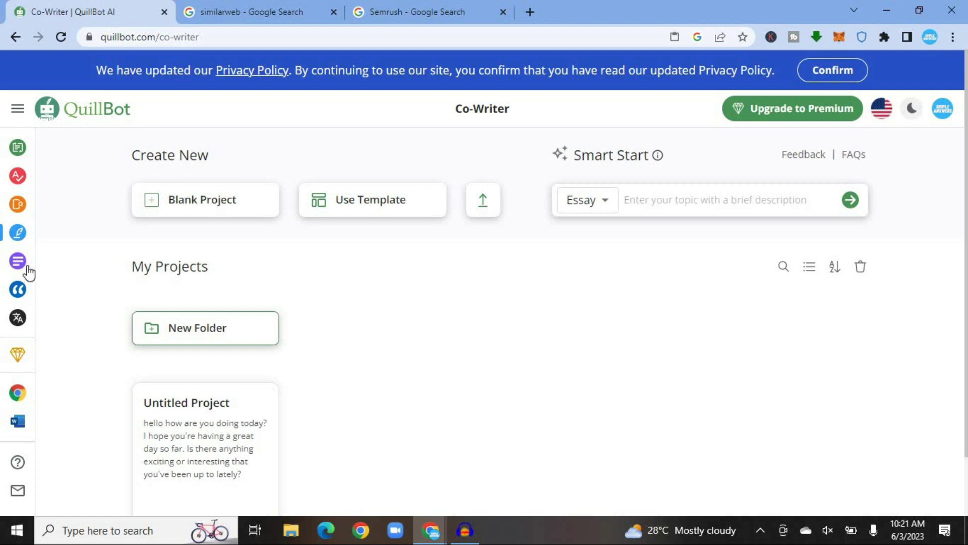
{"action": "mouse_move", "coordinate": [26, 269]}
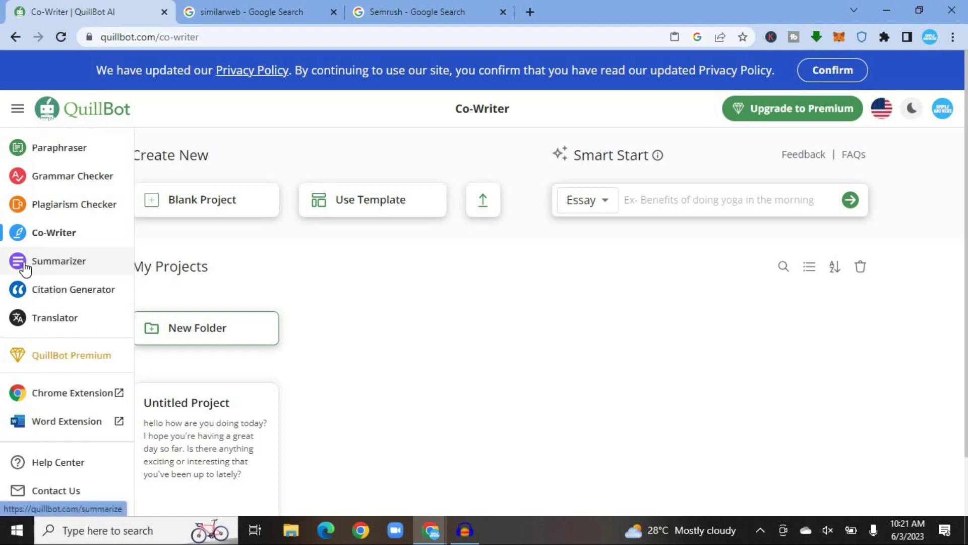
{"action": "left_click", "coordinate": [69, 272]}
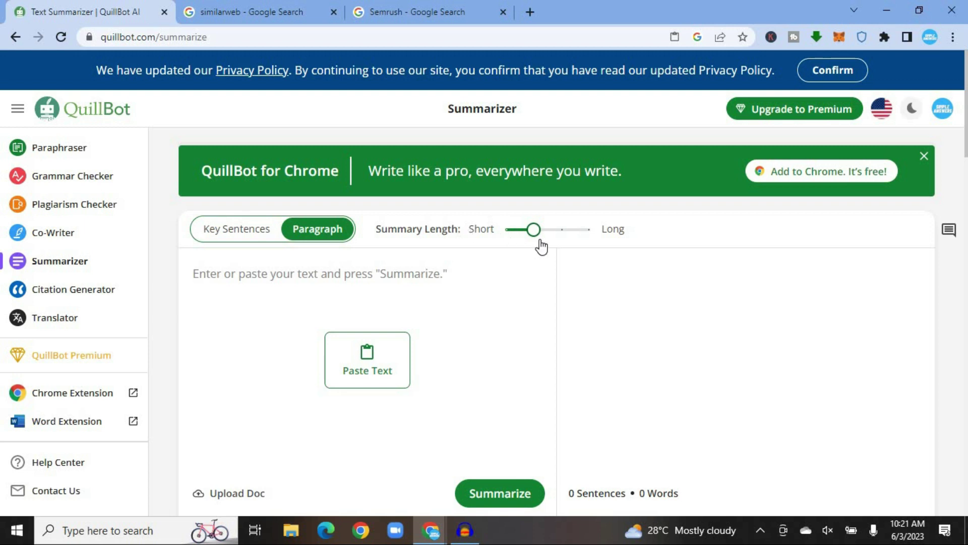
{"action": "mouse_move", "coordinate": [547, 235]}
{"action": "left_mouse_down"}
{"action": "mouse_move", "coordinate": [580, 236]}
{"action": "mouse_move", "coordinate": [535, 242]}
{"action": "left_mouse_up"}
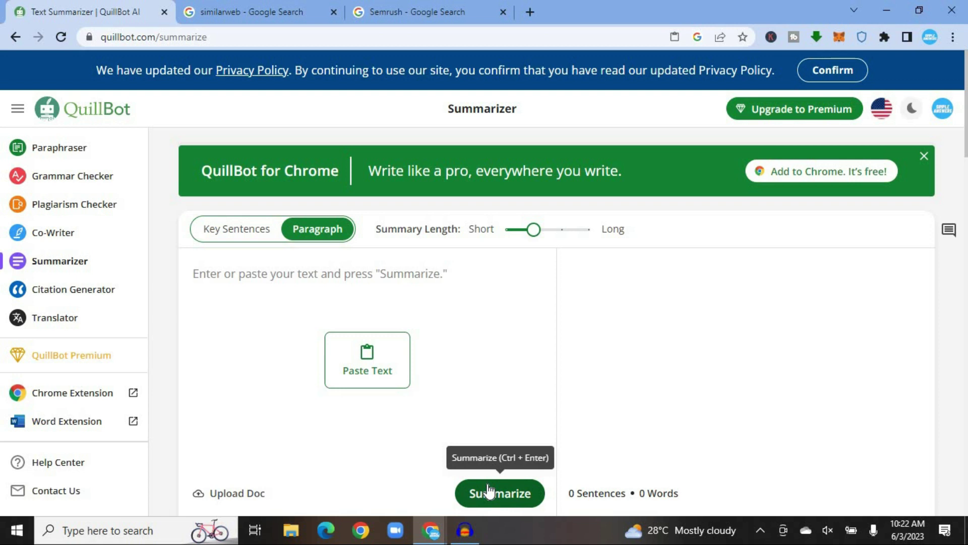
- Open the Citation Generator and look at its Journal Article and Book source types
{"action": "left_click", "coordinate": [88, 295]}
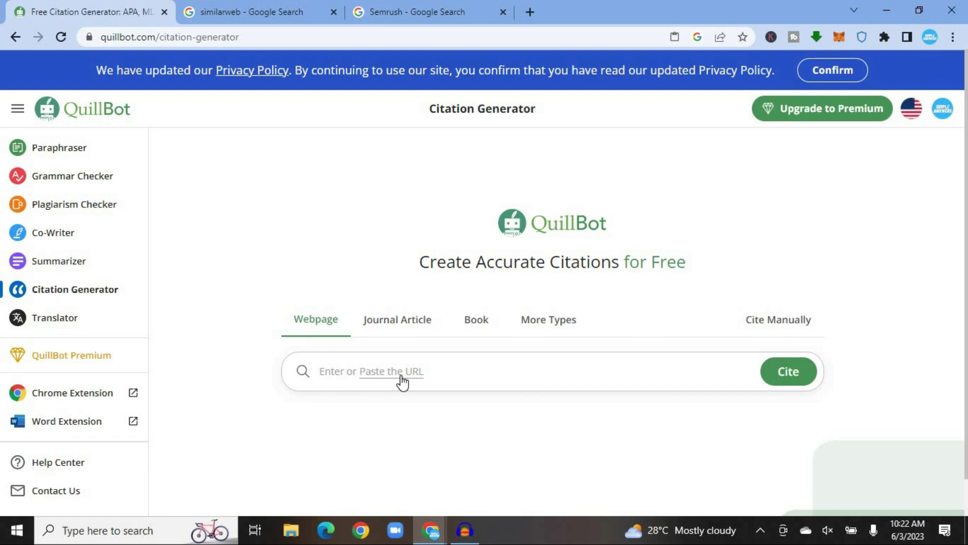
{"action": "left_click", "coordinate": [411, 327]}
{"action": "left_click", "coordinate": [489, 327]}
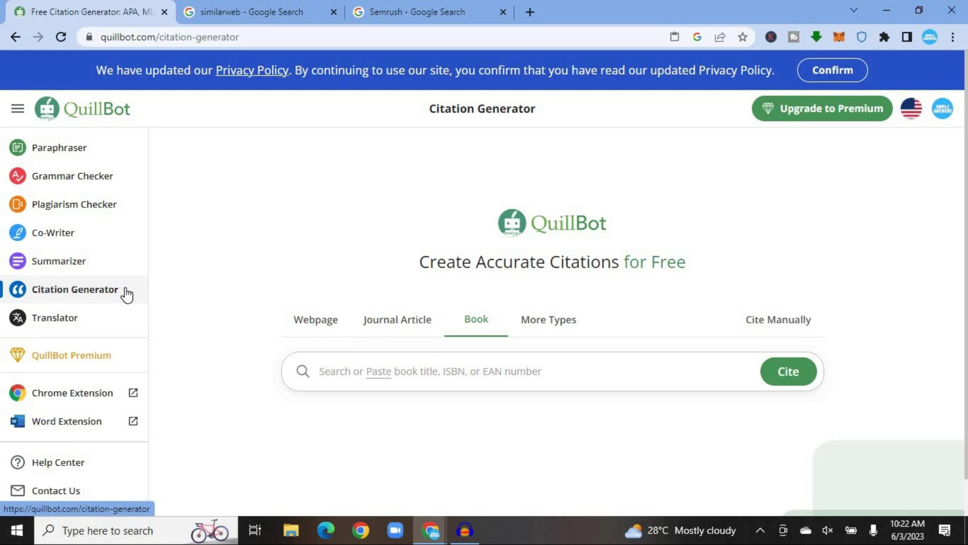
- Open the Translator and translate the word "hello" into Italian first and into Thai second
{"action": "left_click", "coordinate": [86, 318]}
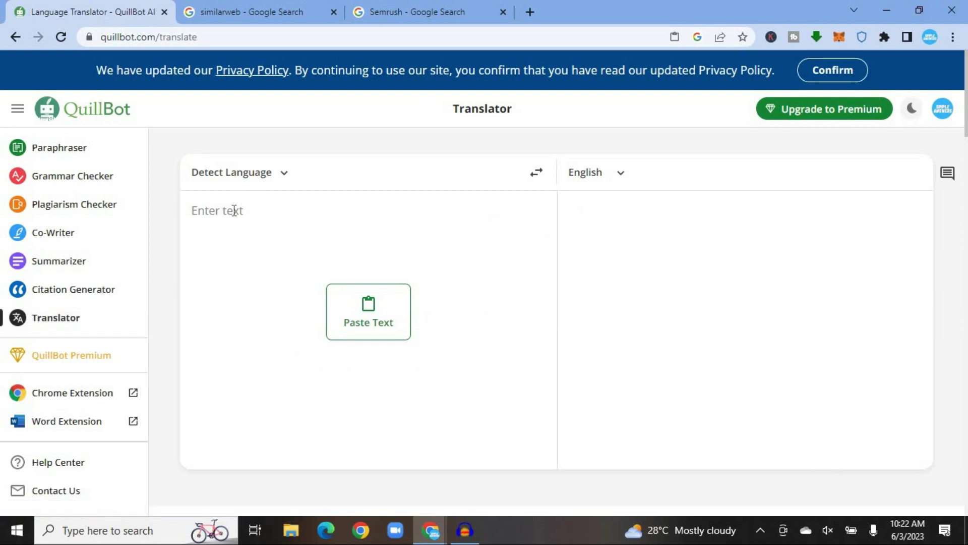
{"action": "type", "text": "hello"}
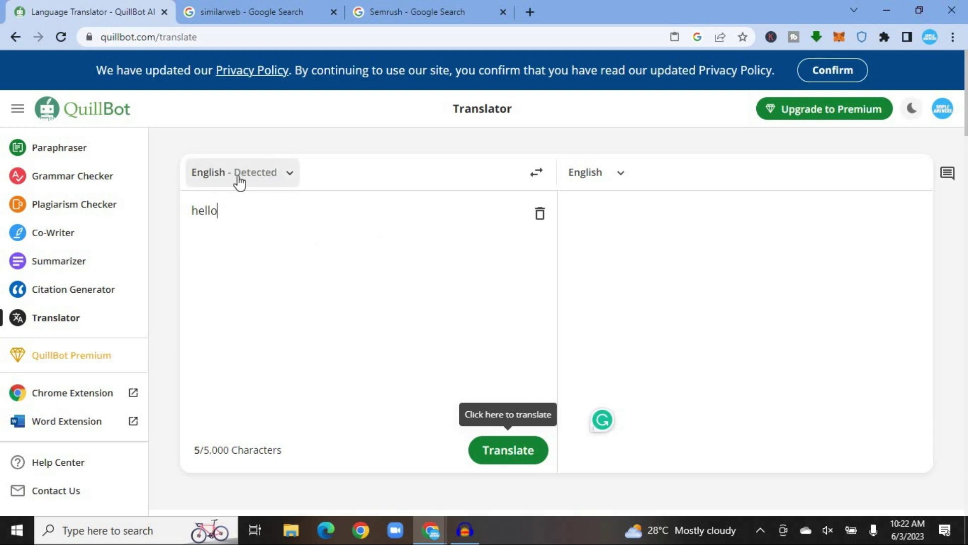
{"action": "left_click", "coordinate": [597, 180]}
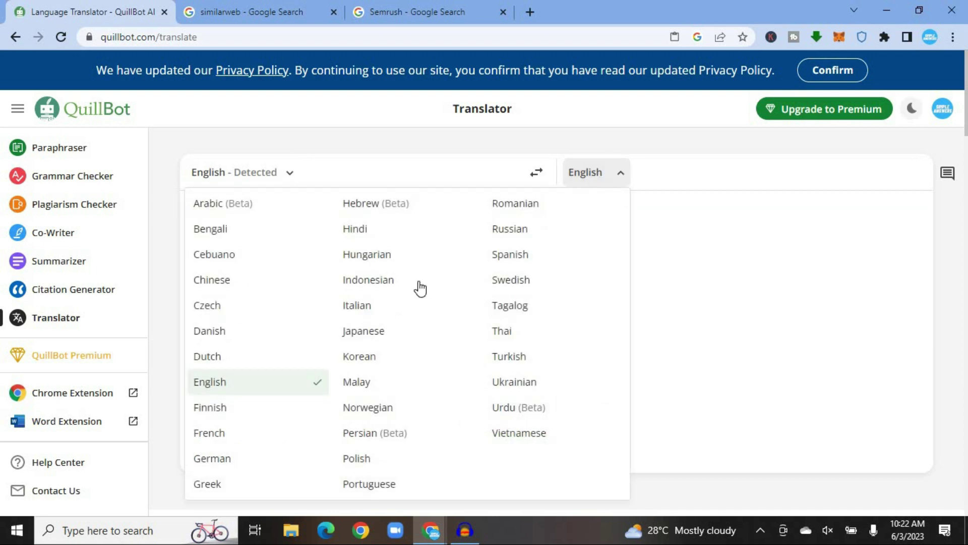
{"action": "left_click", "coordinate": [367, 310]}
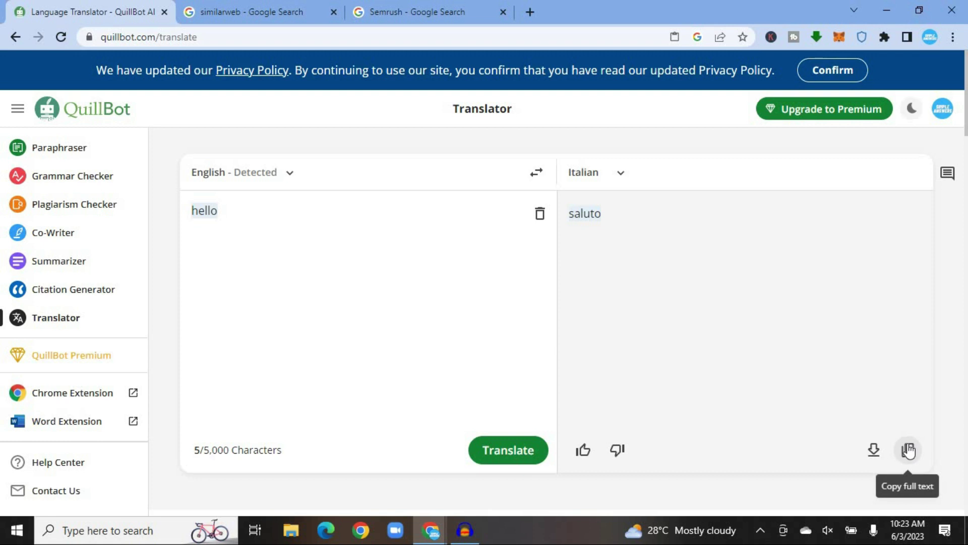
{"action": "left_click", "coordinate": [611, 172]}
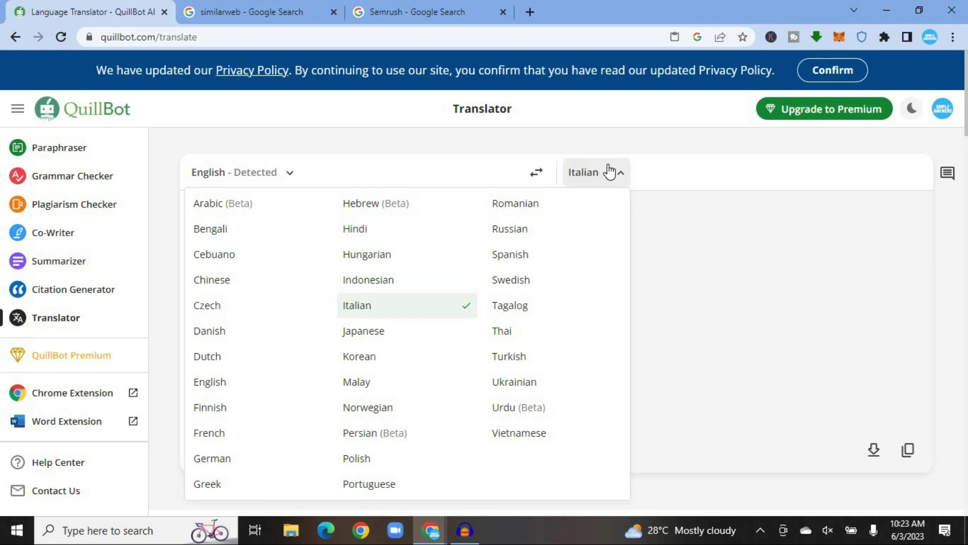
{"action": "left_click", "coordinate": [511, 330]}
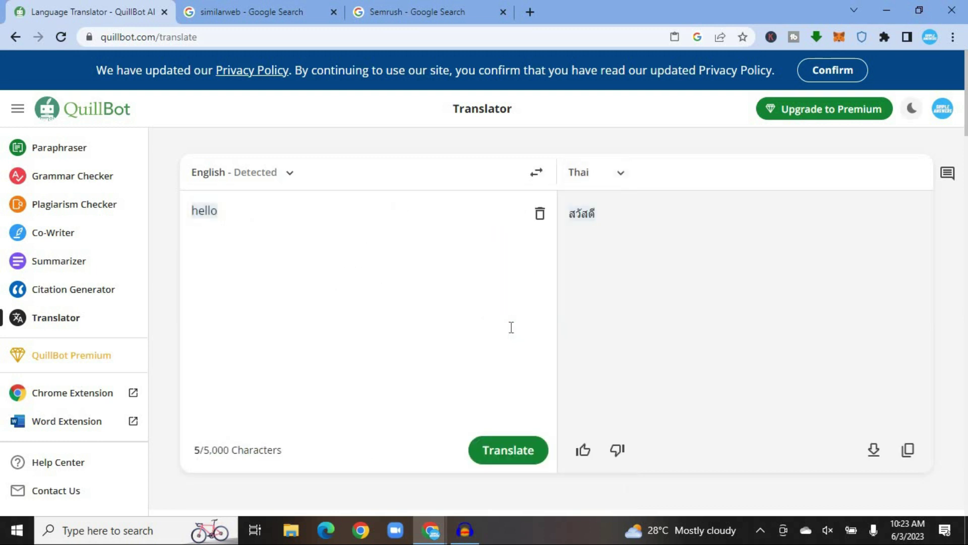